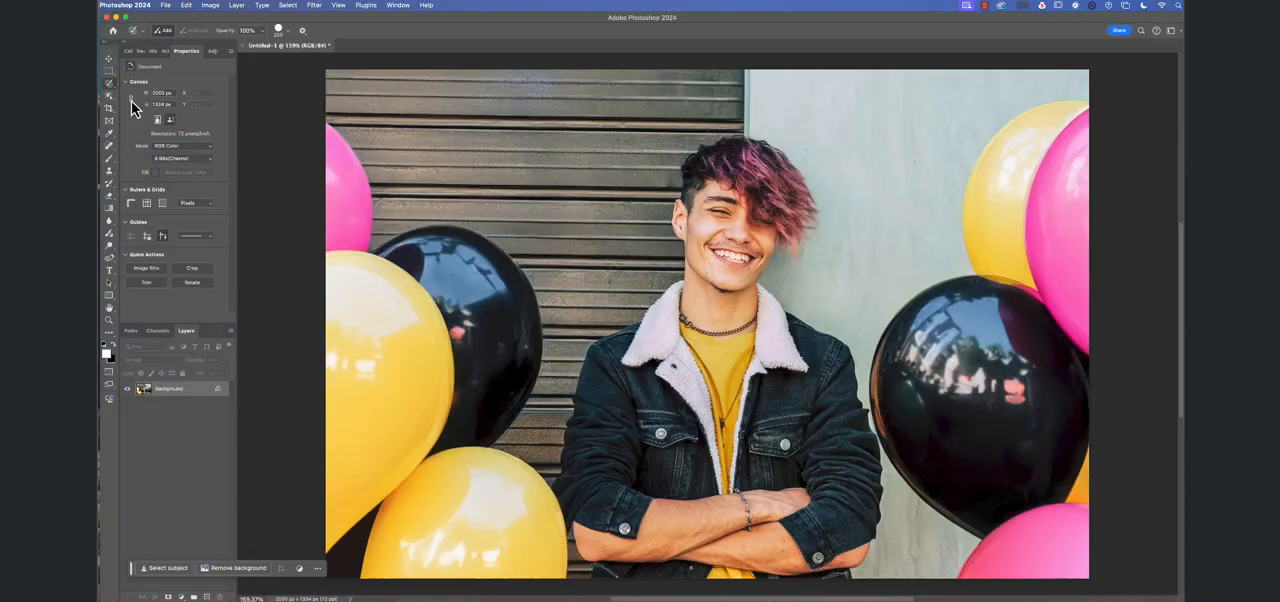
scroll(110, 83, right, 2)
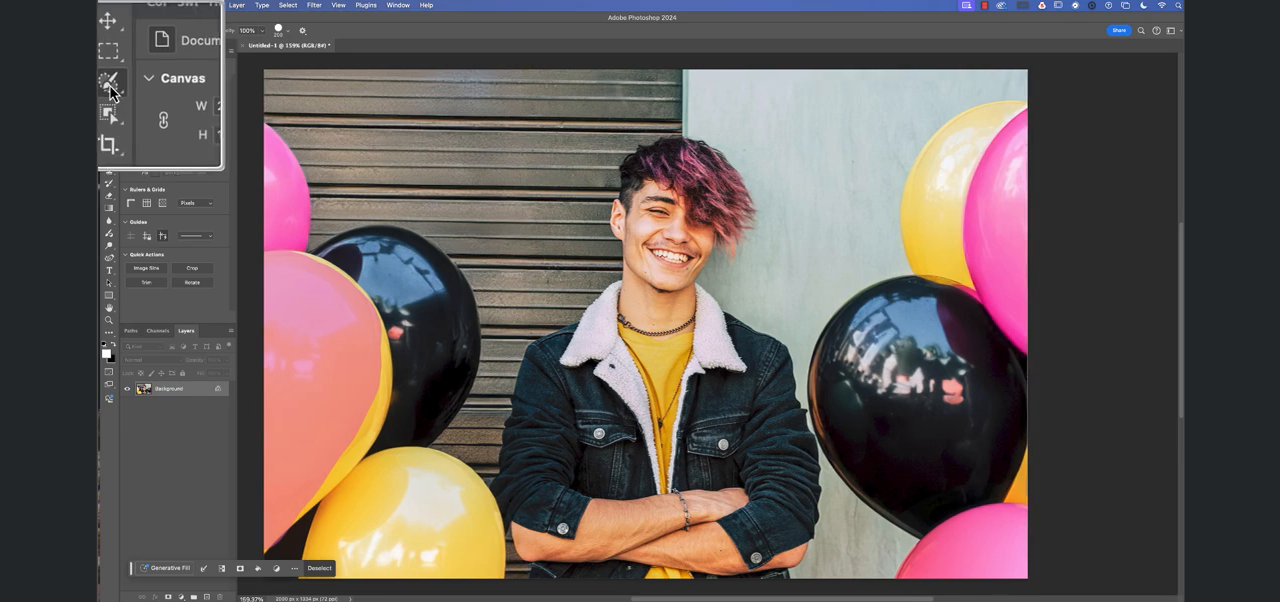
scroll(110, 87, up, 1)
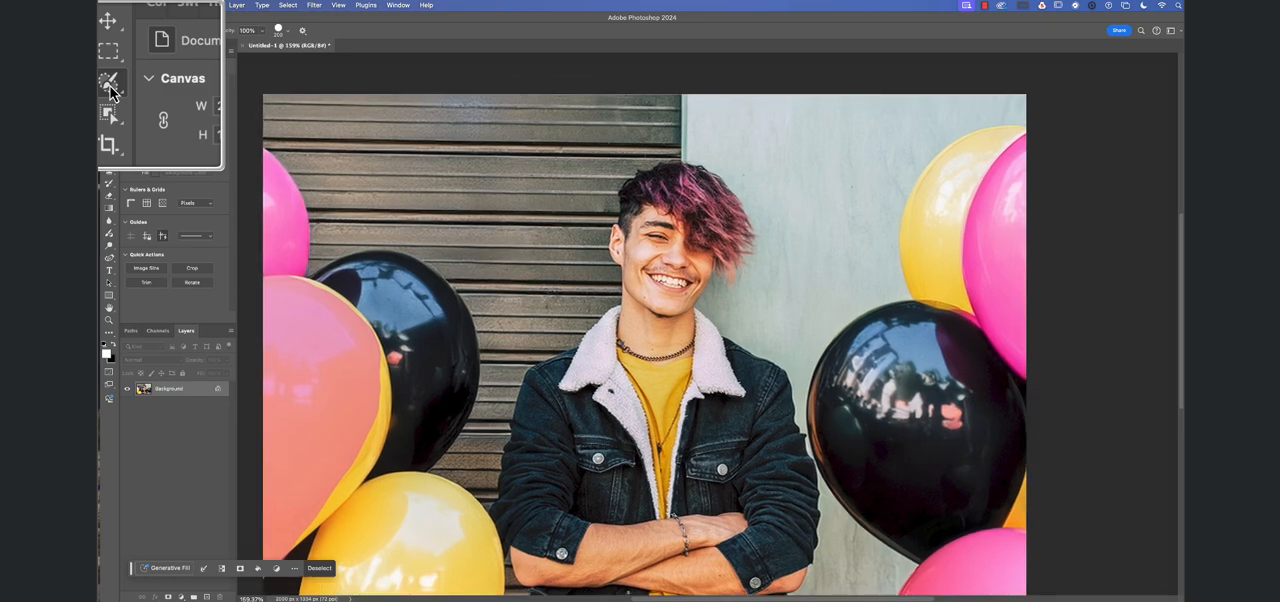
scroll(111, 90, right, 1)
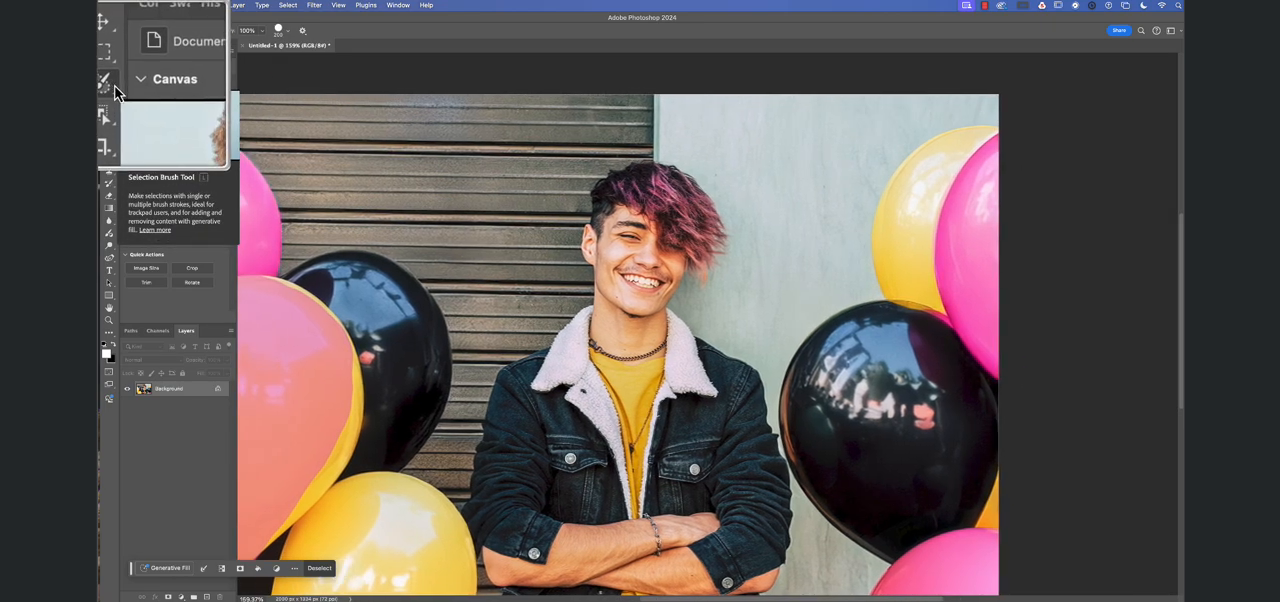
scroll(113, 91, left, 1)
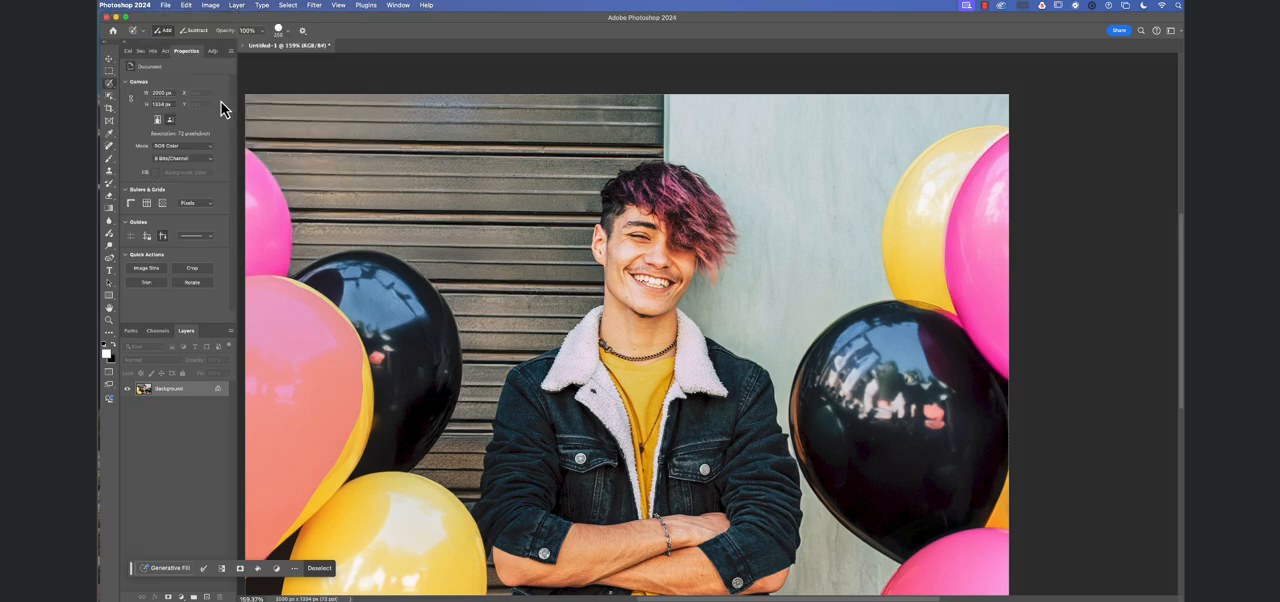
- Deselect the painted selection on the large yellow balloon beside the shutter
scroll(298, 346, up, 1)
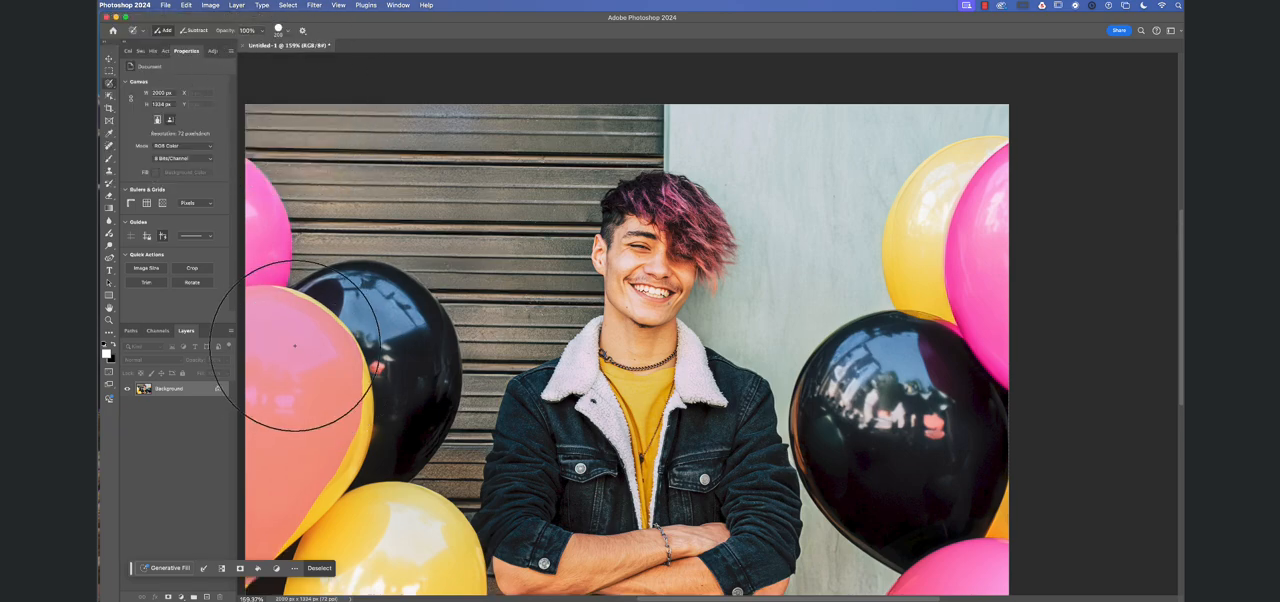
scroll(387, 314, left, 1)
scroll(385, 314, up, 1)
key(super+d)
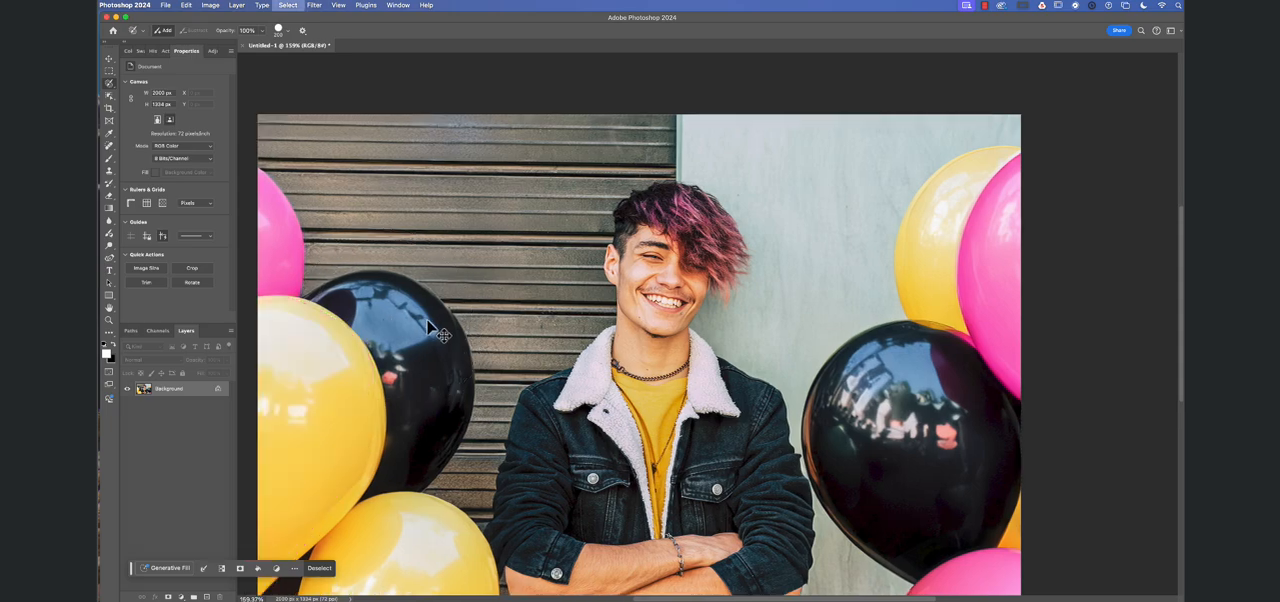
scroll(428, 321, left, 1)
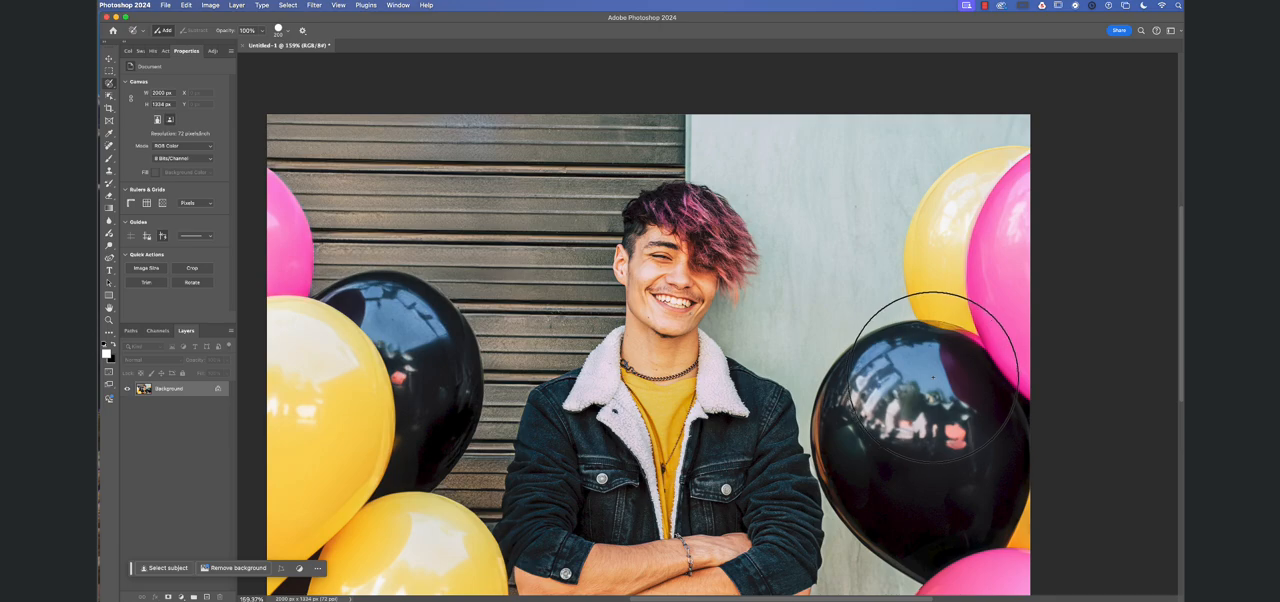
- Paint a selection over the whole large black balloon beside the light wall with the Selection Brush
mouse_move(941, 364)
mouse_down()
mouse_move(891, 373)
mouse_move(859, 400)
mouse_move(868, 445)
mouse_move(916, 477)
mouse_move(966, 465)
mouse_move(954, 451)
mouse_move(882, 459)
mouse_move(938, 391)
mouse_move(962, 388)
mouse_move(921, 364)
mouse_up()
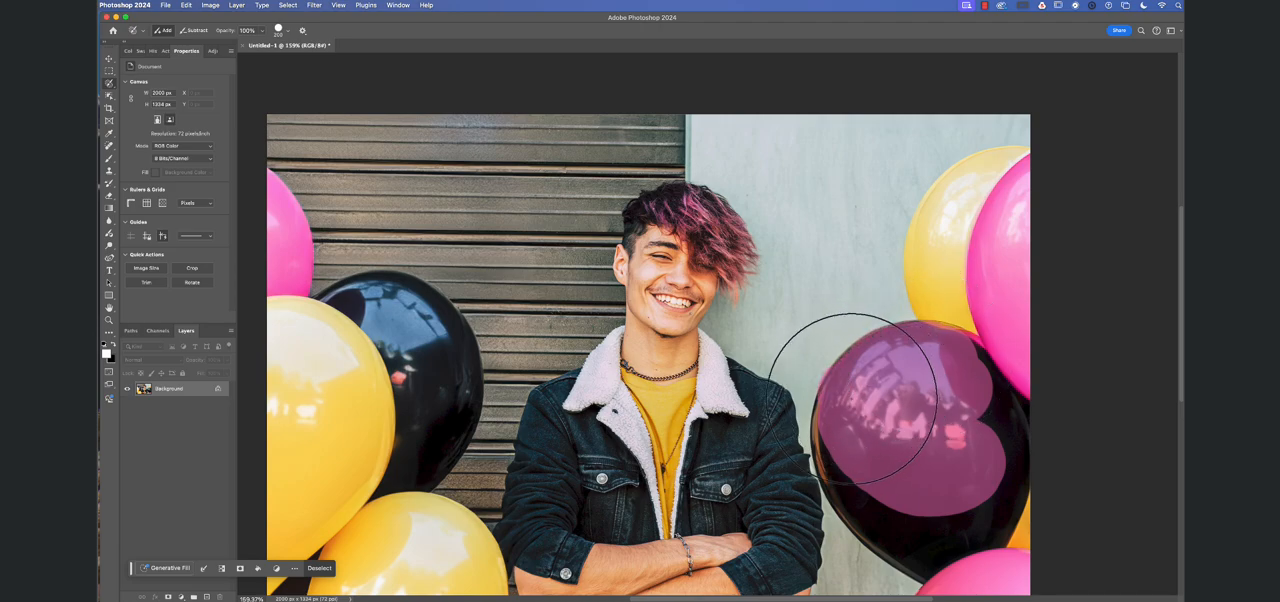
mouse_move(855, 475)
mouse_down()
mouse_move(911, 517)
mouse_move(888, 520)
mouse_move(910, 547)
mouse_move(1002, 485)
mouse_up()
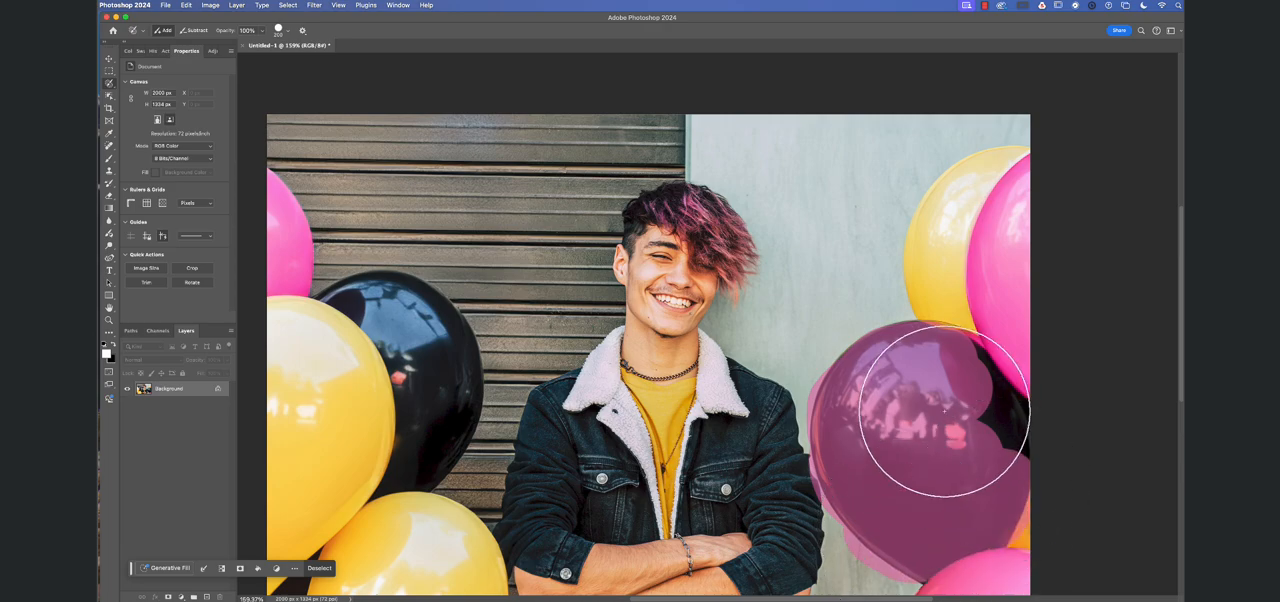
drag(971, 394, 1006, 434)
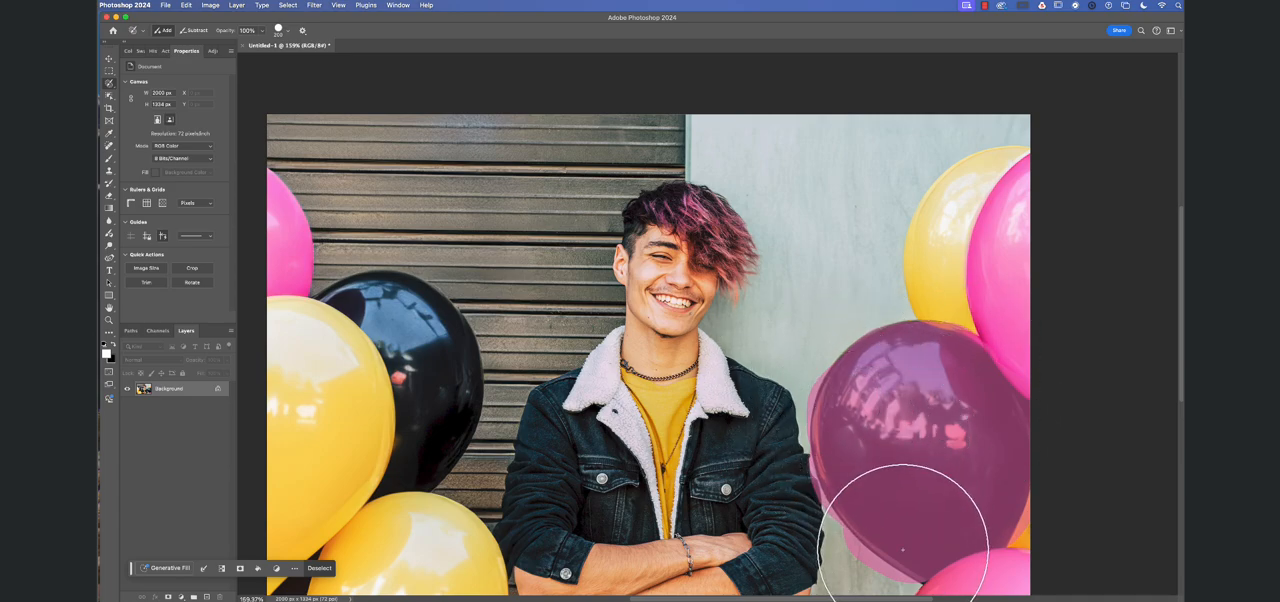
- Refine the selection along the balloon's lower-left edge by subtracting the overspill on the wall and repainting the missed balloon areas
key(alt)
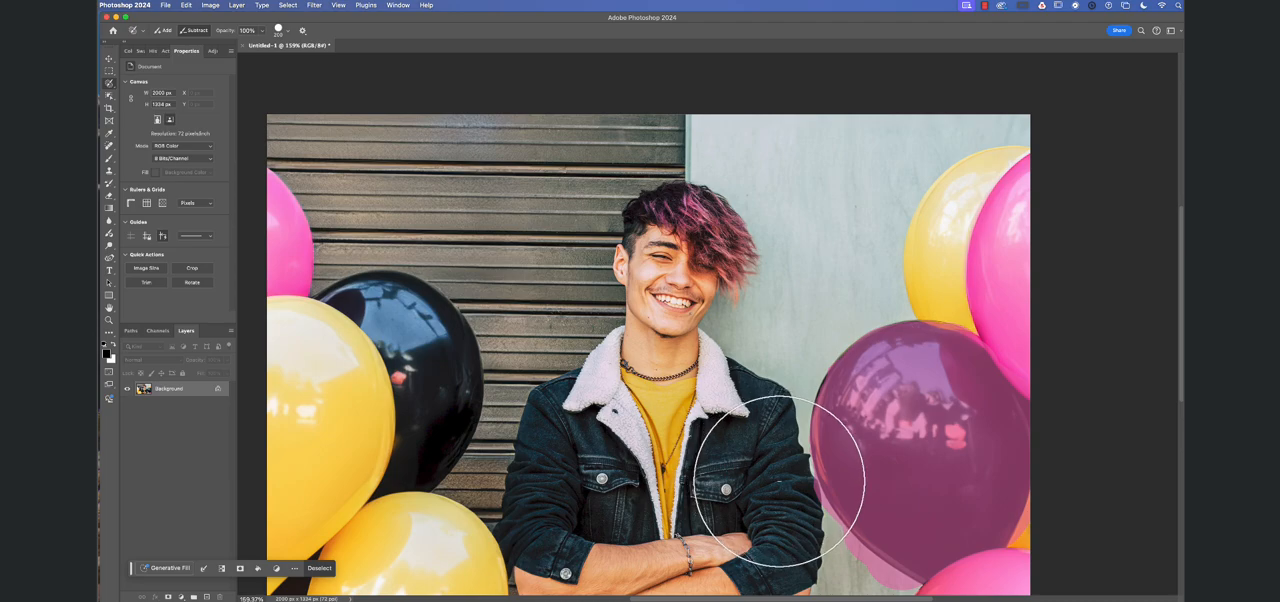
drag(805, 517, 835, 536)
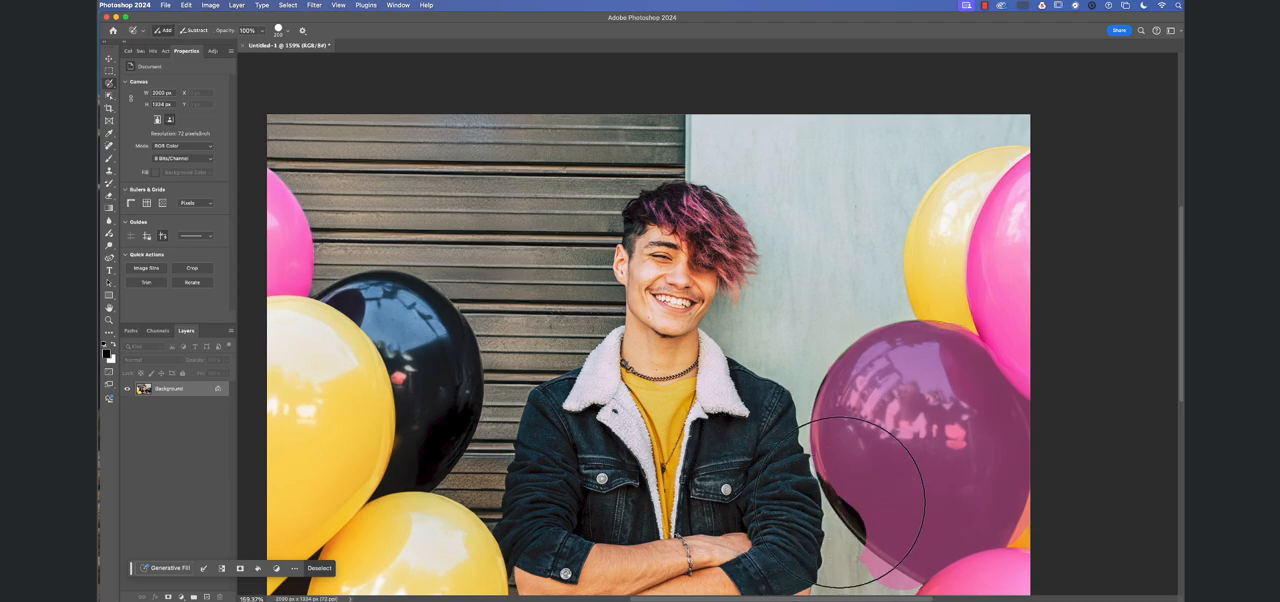
scroll(854, 476, up, 1)
drag(859, 492, 886, 526)
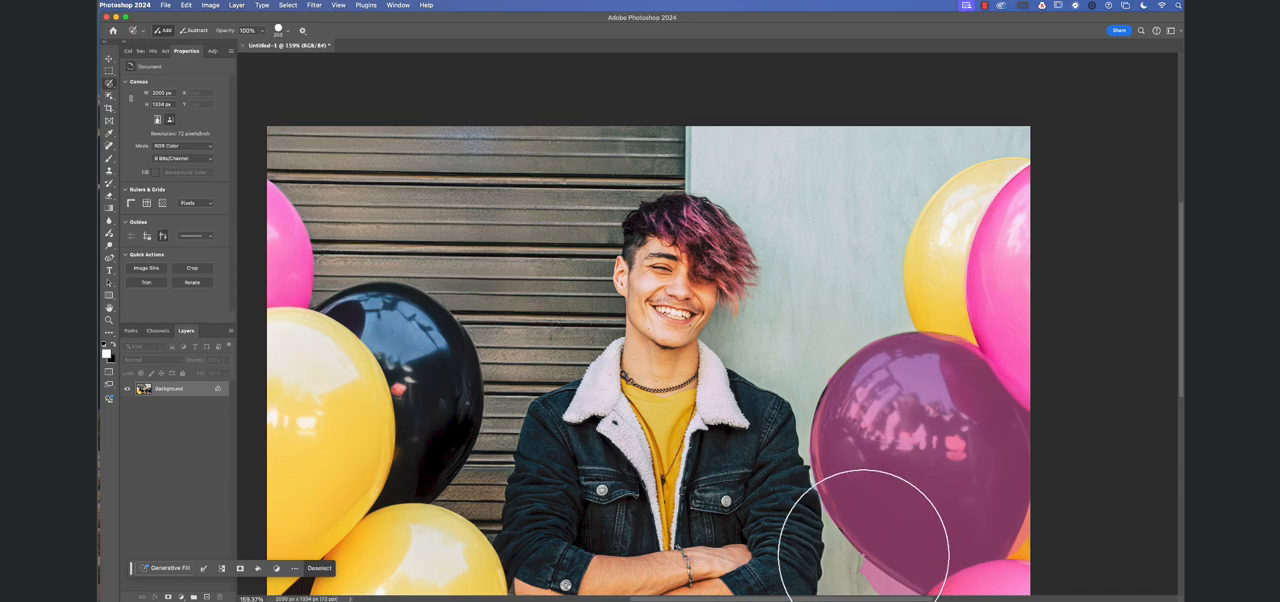
drag(848, 589, 903, 601)
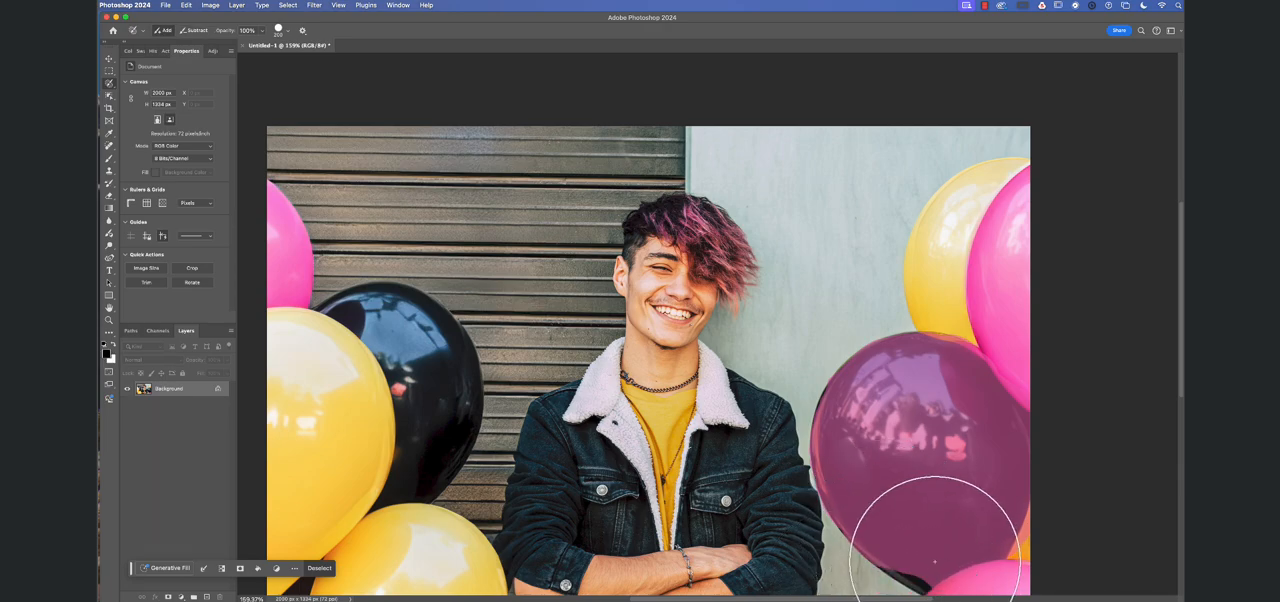
key(x)
drag(922, 554, 908, 550)
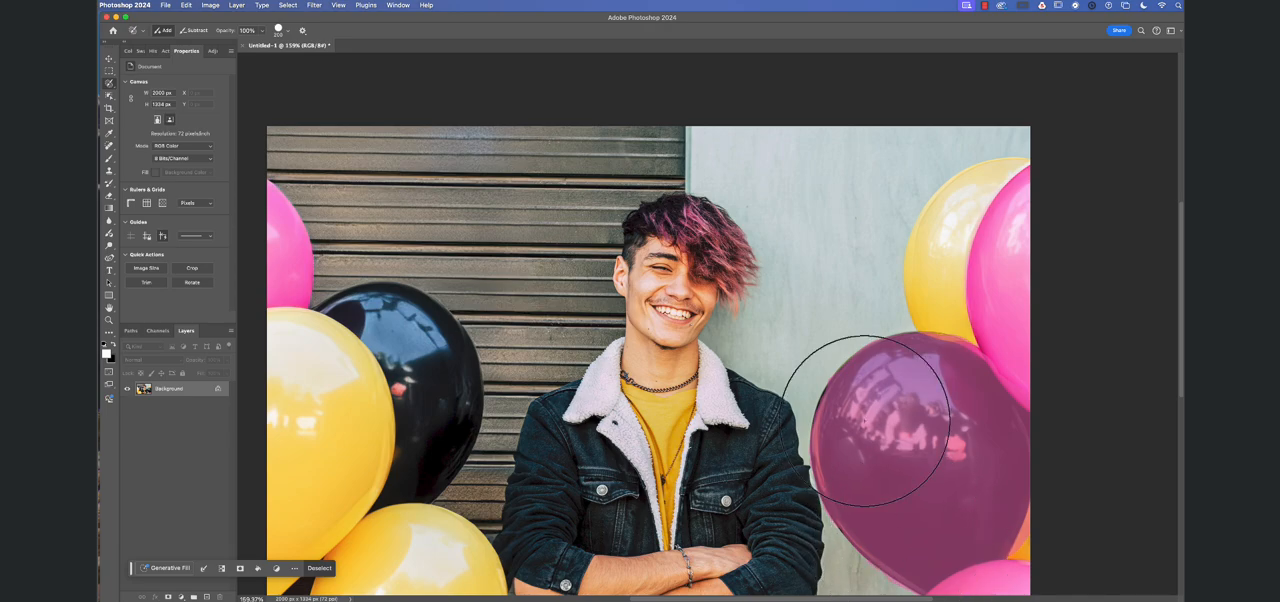
- Set the Brush to Screen blending mode and enlarge its tip to cover the selected balloon
scroll(866, 420, right, 2)
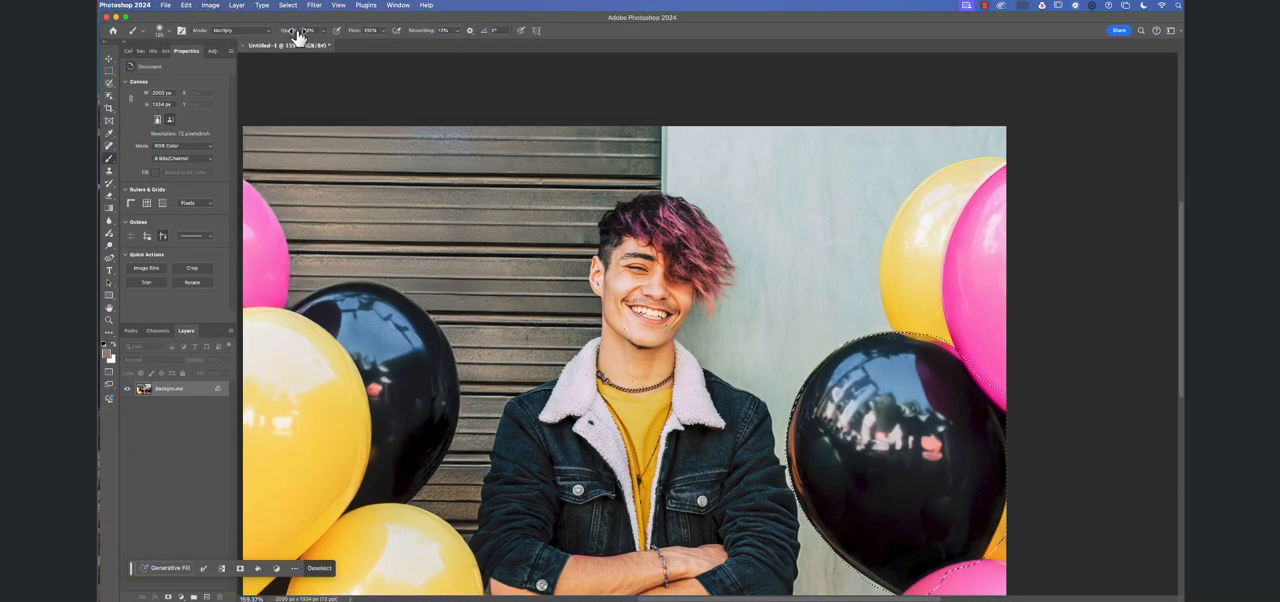
click(262, 33)
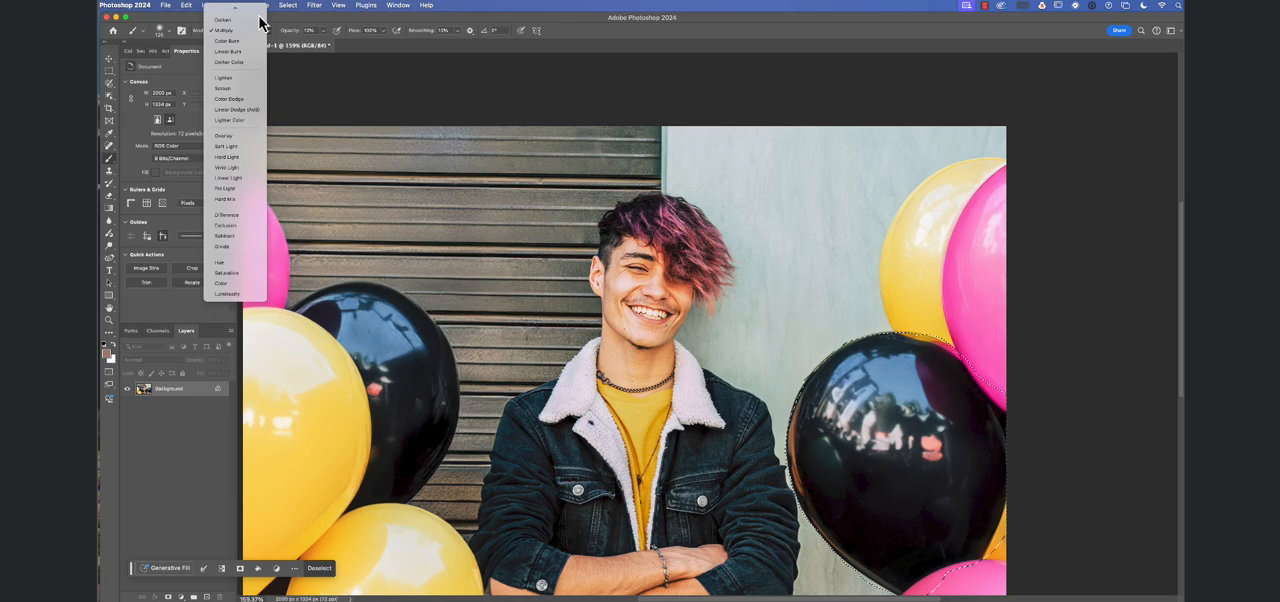
click(240, 89)
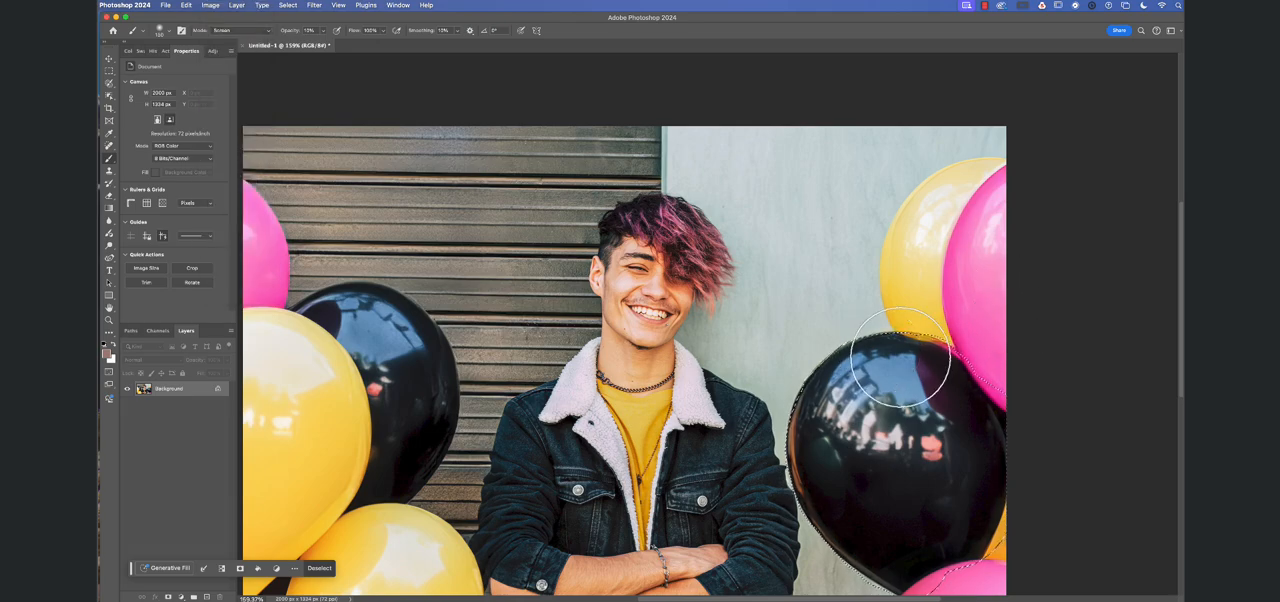
key(bracketright)
key(bracketright)
key(bracketright)
key(bracketright)
key(bracketright)
key(bracketright)
key(bracketright)
key(bracketright)
key(bracketright)
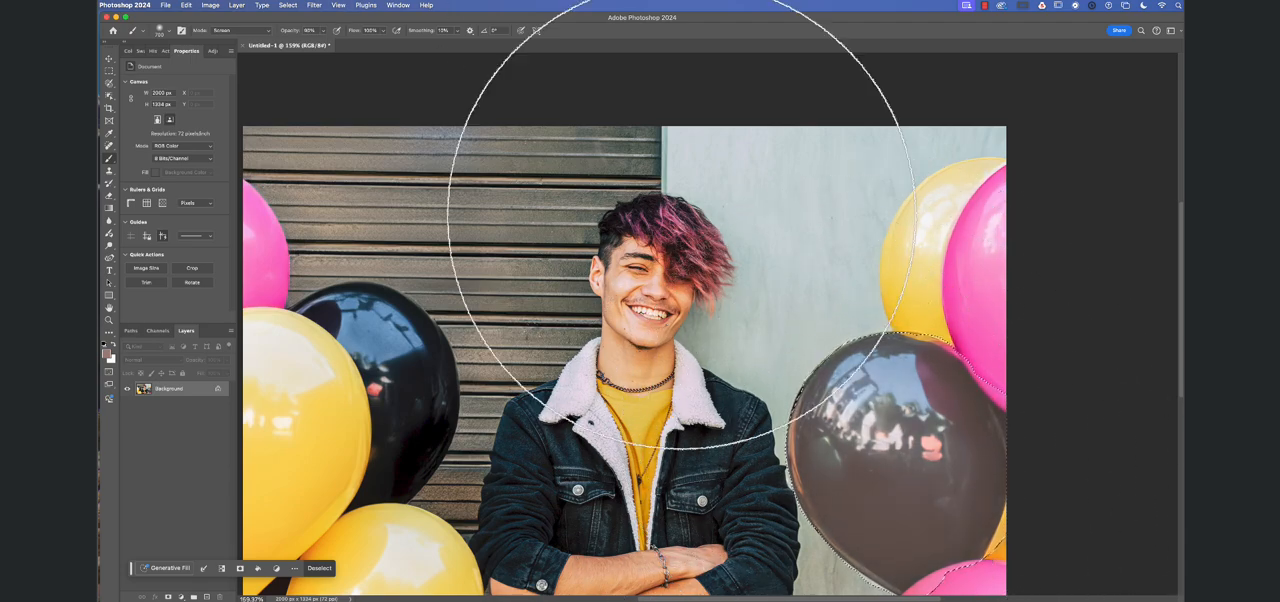
- Paint over the selected black balloon at 90% brush opacity to lighten it, and deselect it
key(9)
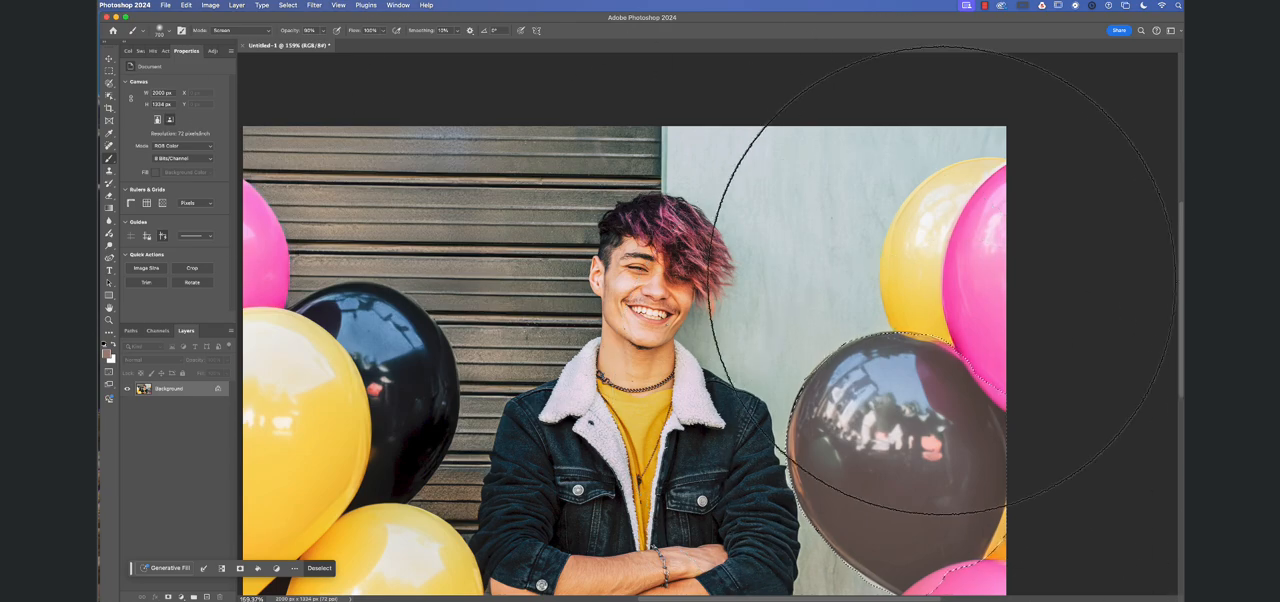
mouse_move(943, 300)
mouse_down()
mouse_move(893, 362)
mouse_move(866, 452)
mouse_move(943, 445)
mouse_move(873, 393)
mouse_move(960, 560)
mouse_up()
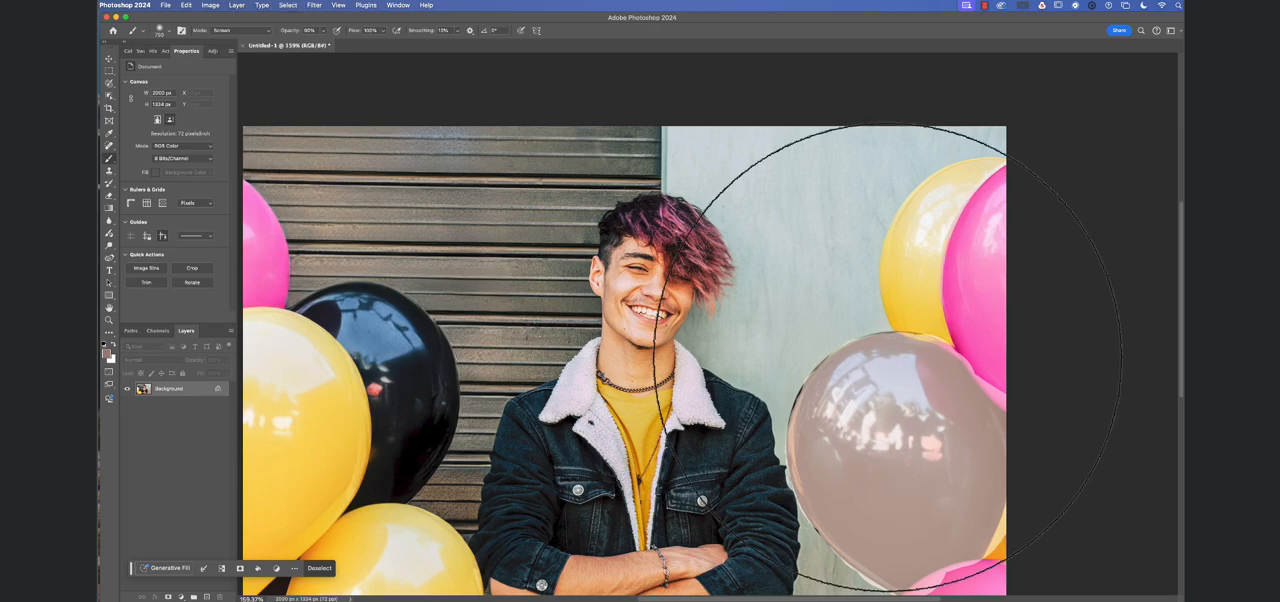
key(super+d)
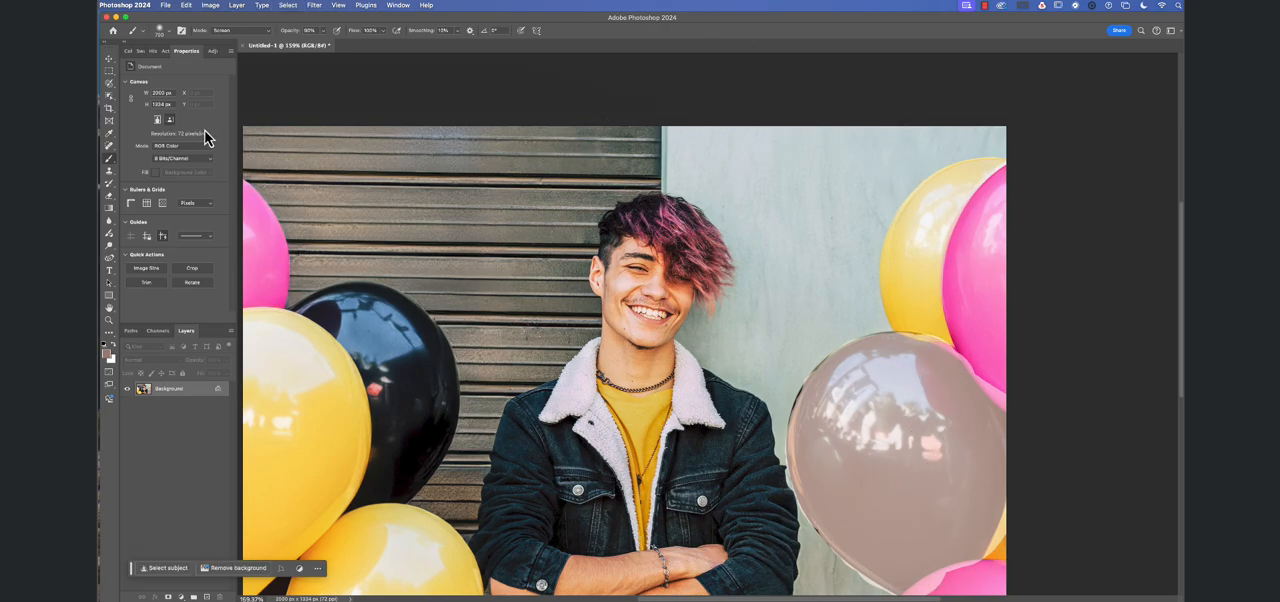
- Switch to the Magnetic Lasso Tool grouped with the Selection Brush
click(110, 89)
click(110, 89)
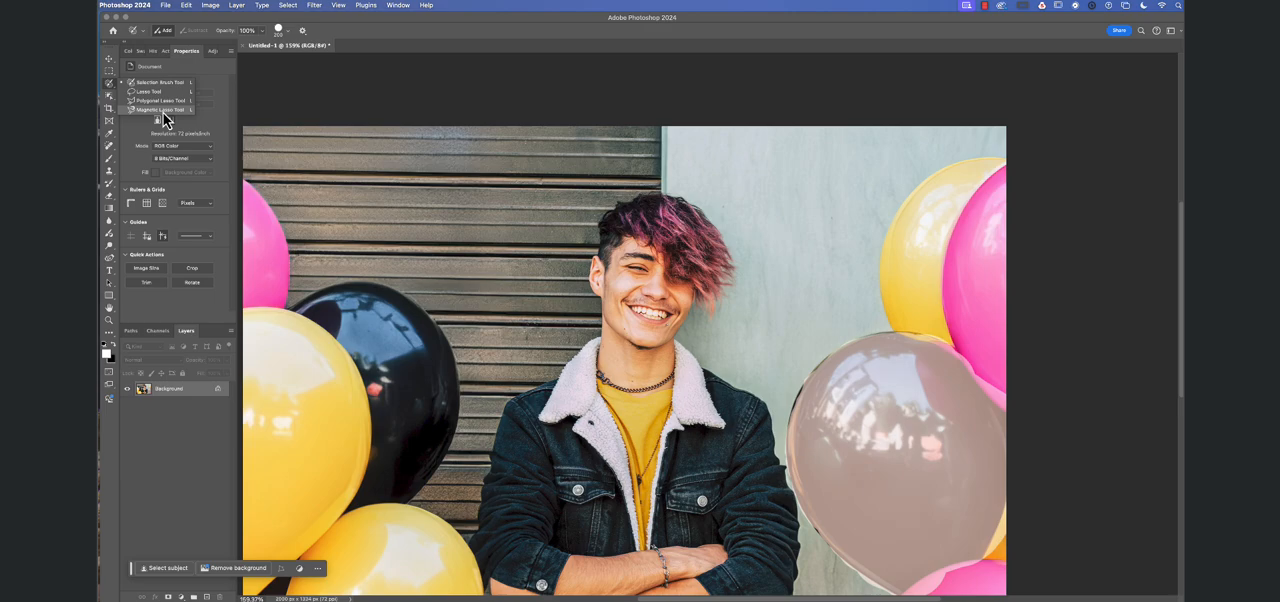
click(163, 110)
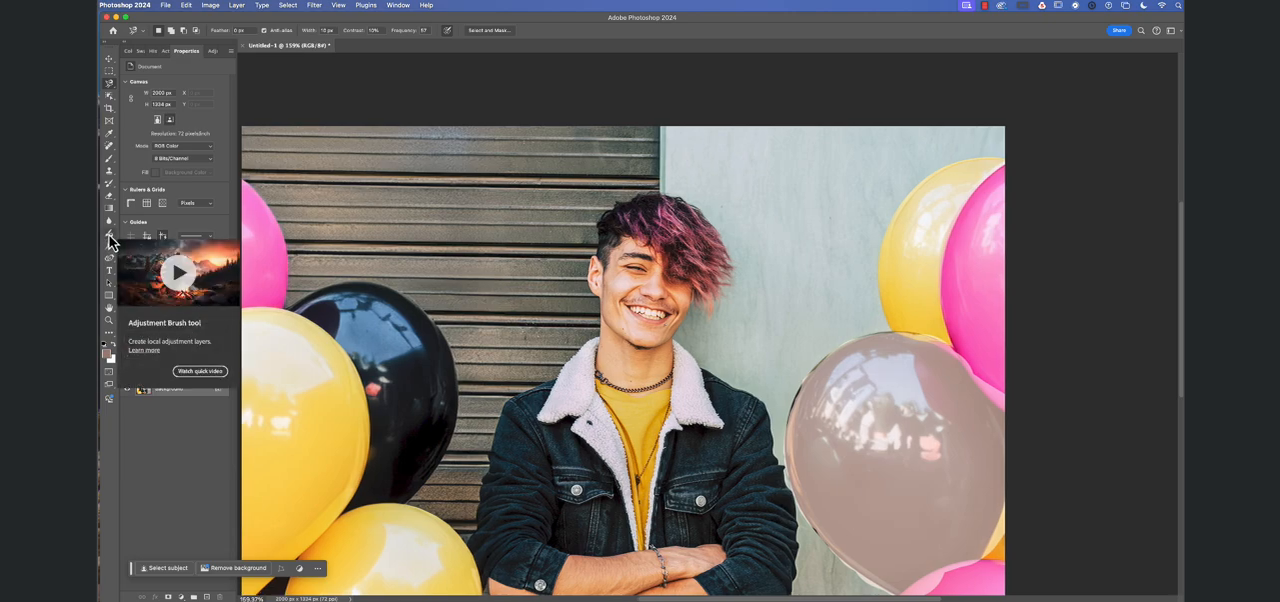
- Activate the Adjustment Brush tool for making local adjustment layers
scroll(112, 233, right, 1)
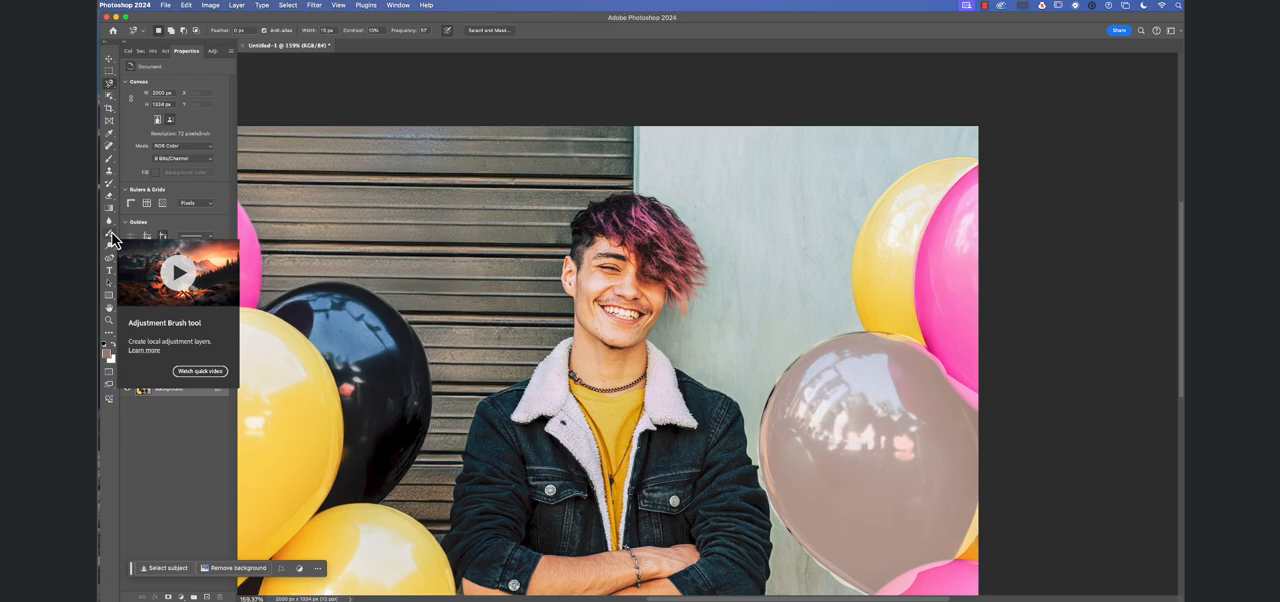
scroll(112, 238, left, 1)
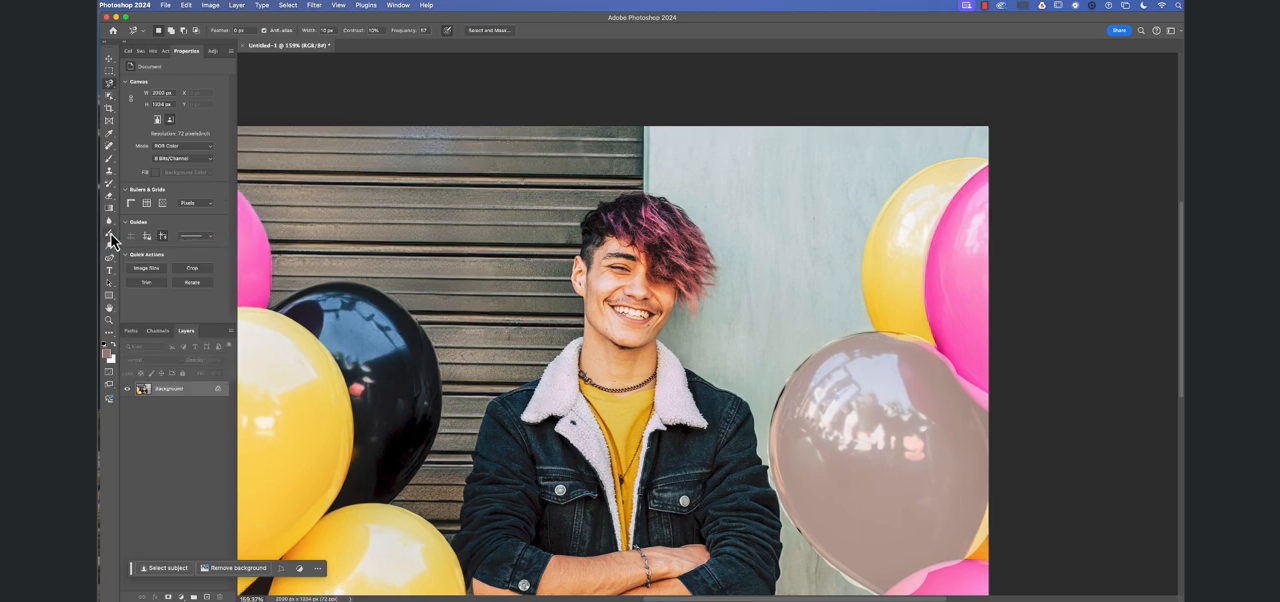
scroll(111, 241, left, 1)
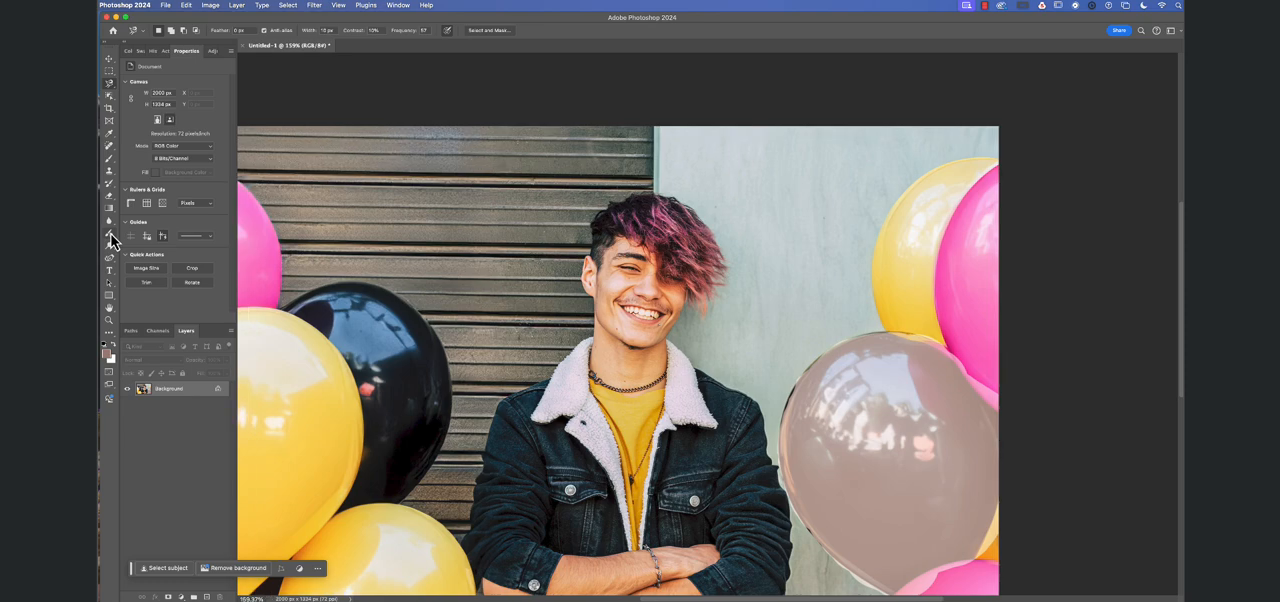
click(111, 241)
scroll(111, 241, up, 1)
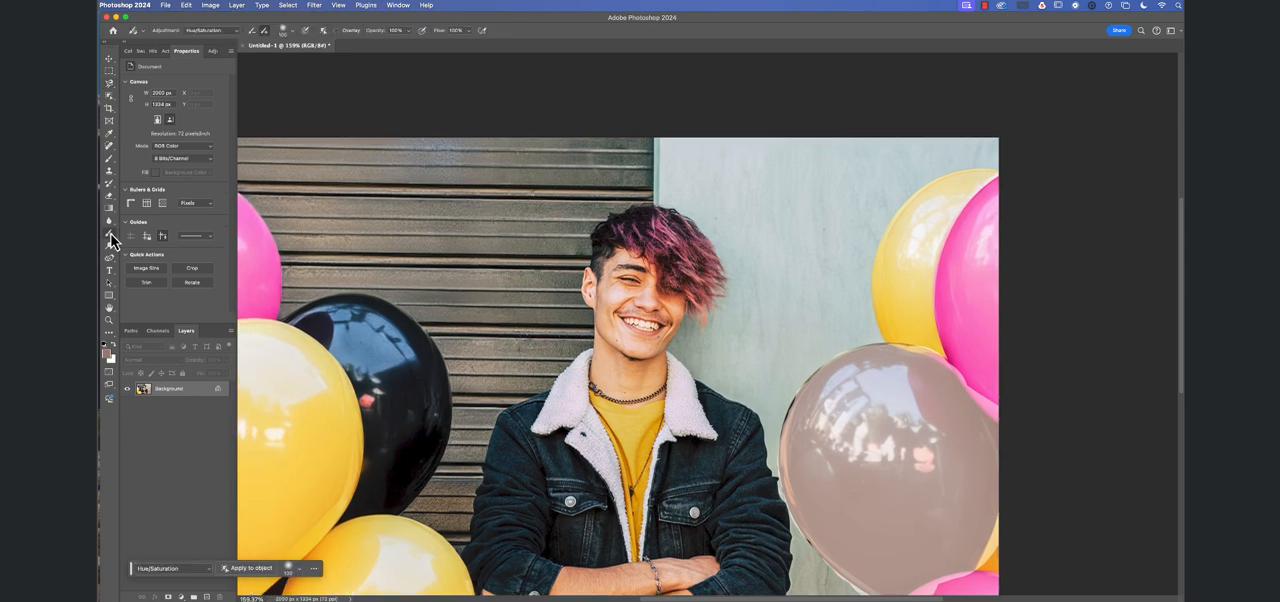
scroll(111, 241, right, 1)
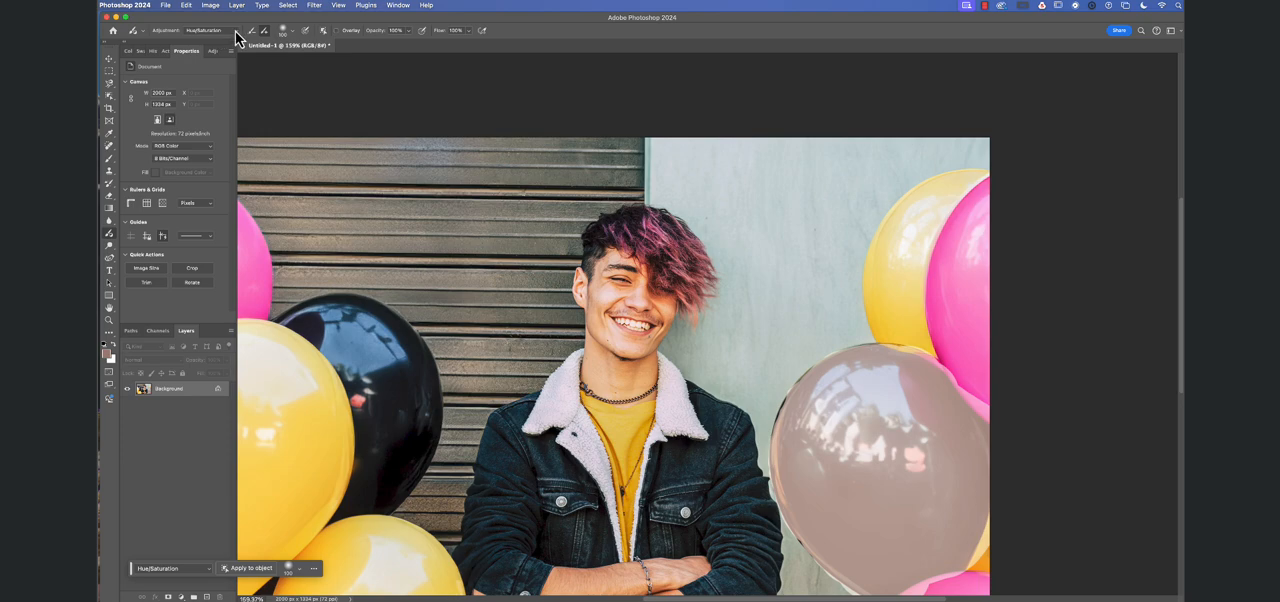
scroll(235, 31, right, 3)
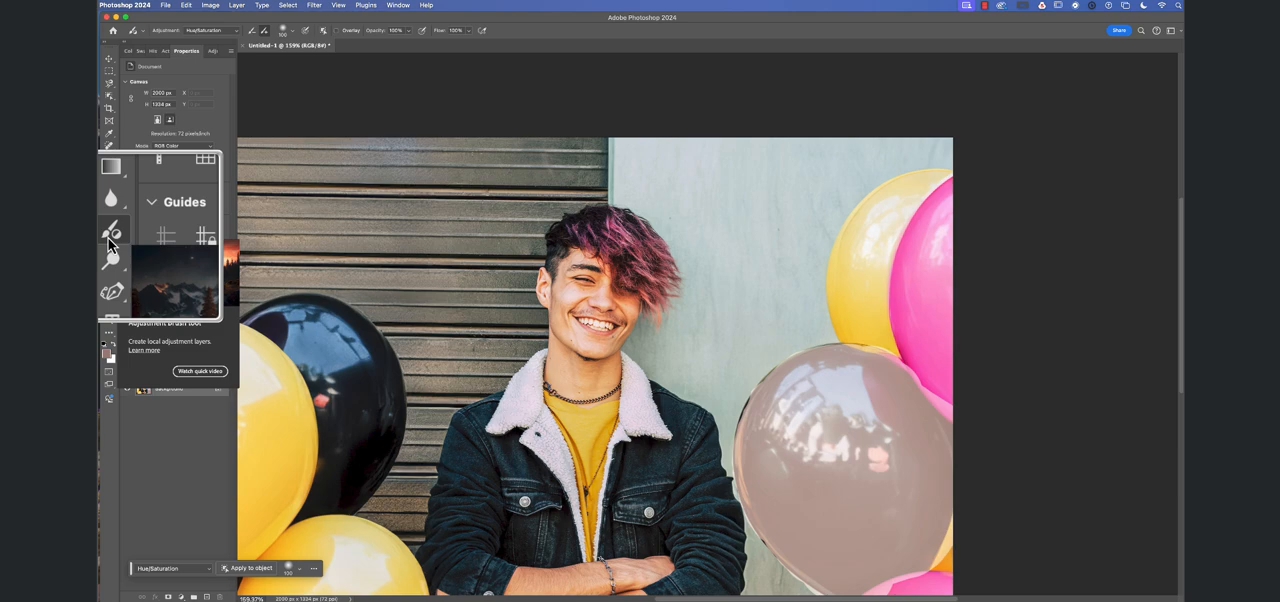
scroll(220, 55, right, 2)
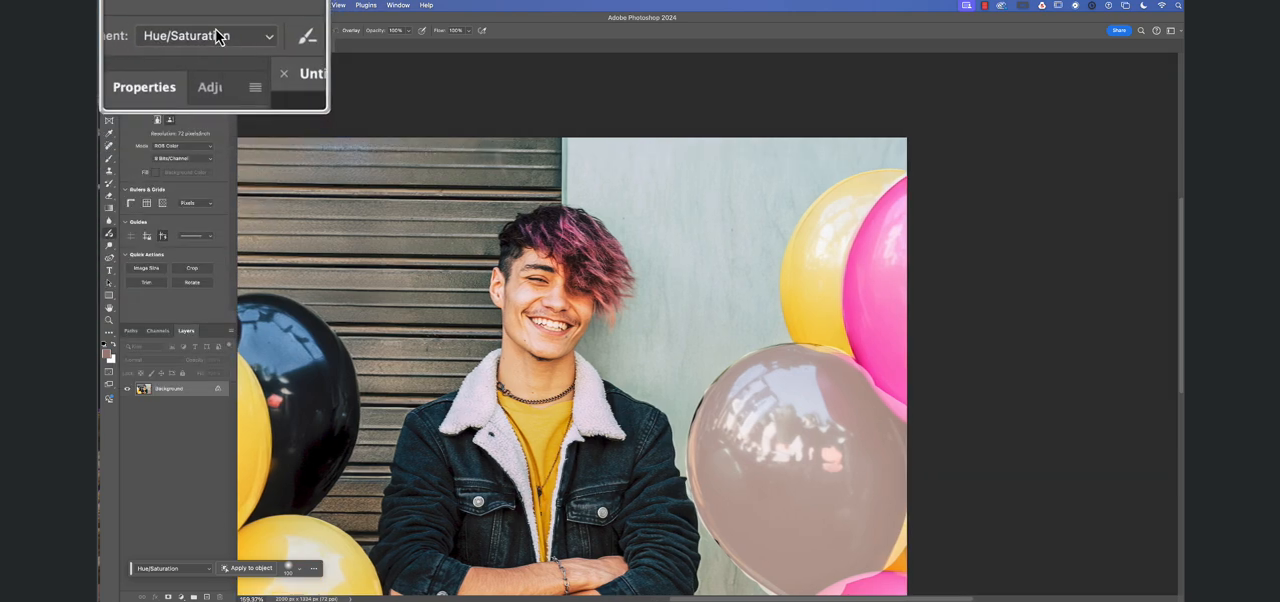
- Set the Adjustment Brush to Black & White and paint the adjustment over the upper part of the man's face
click(216, 37)
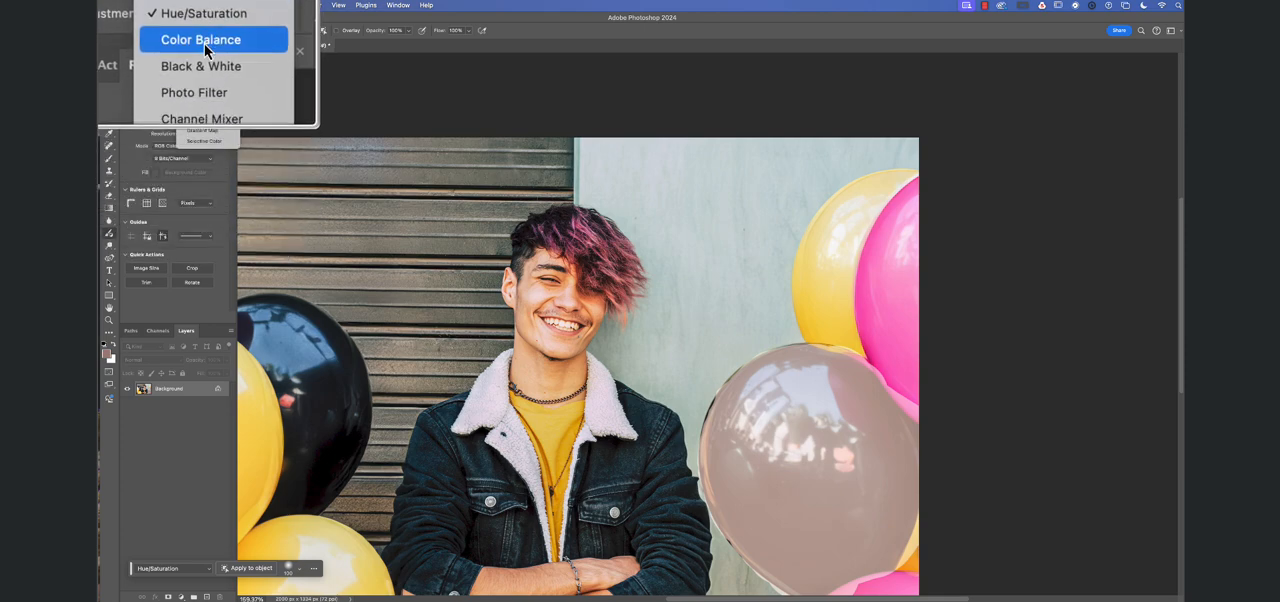
click(204, 61)
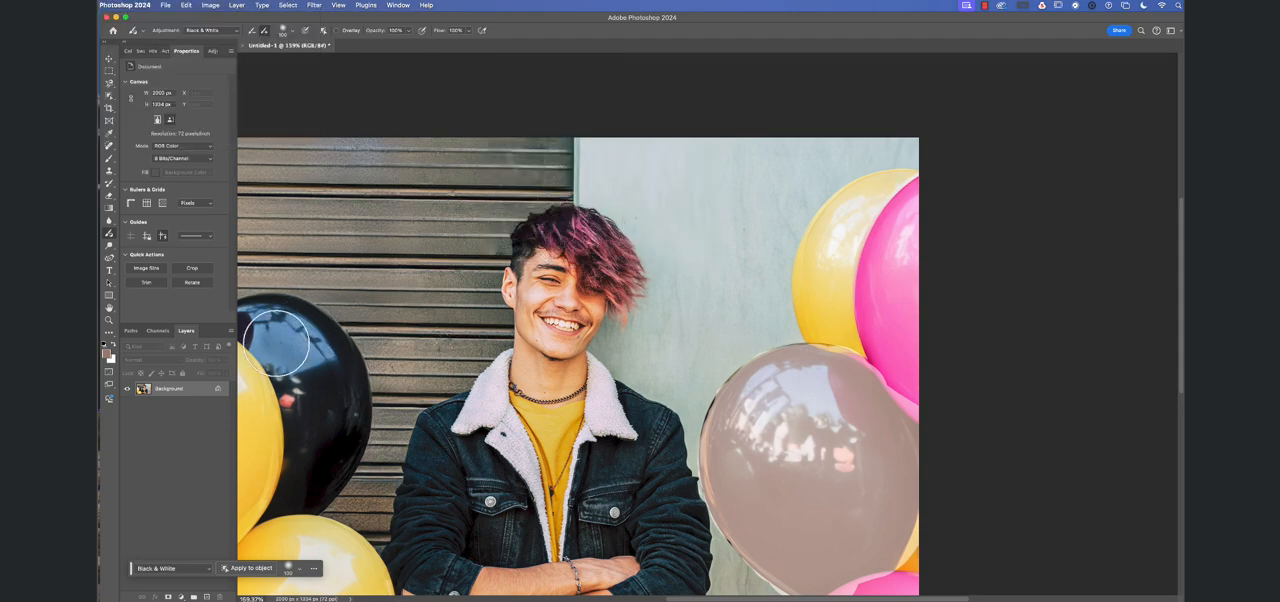
mouse_move(552, 254)
mouse_down()
mouse_move(541, 311)
mouse_move(558, 278)
mouse_up()
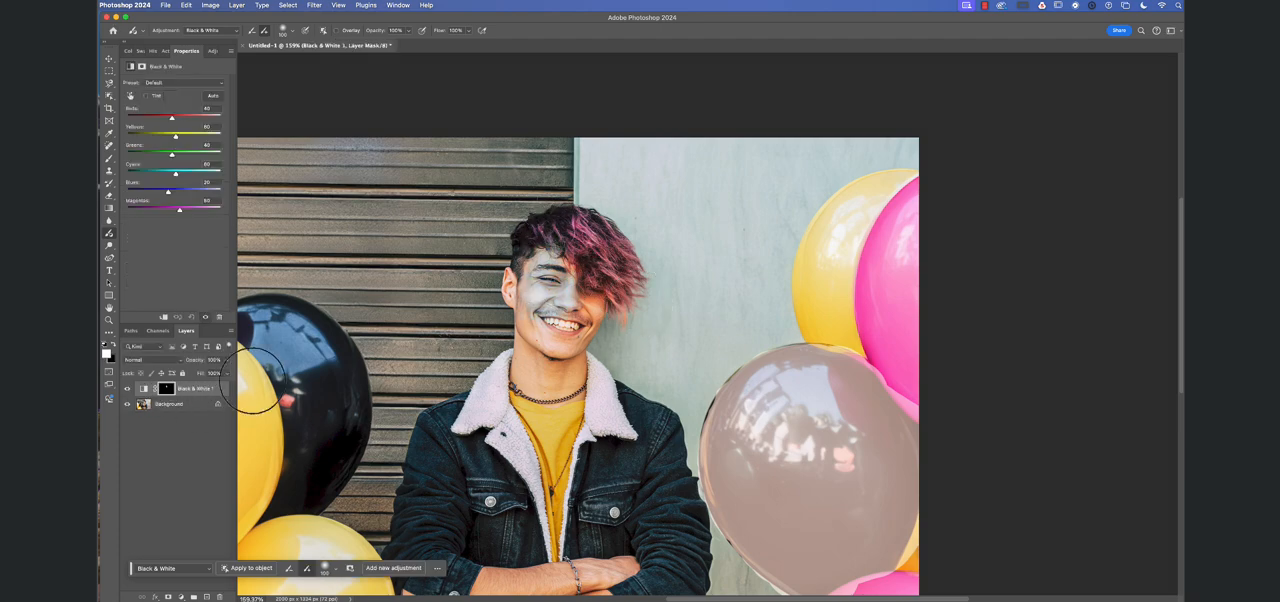
scroll(530, 290, right, 5)
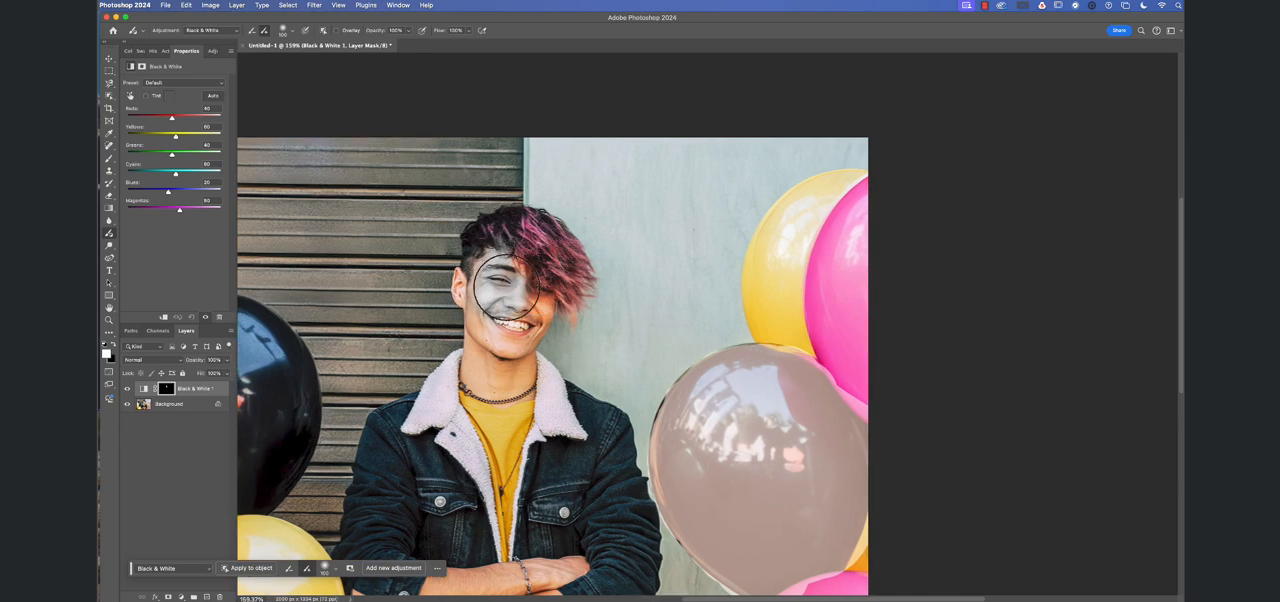
- Extend the painted Black & White adjustment over the rest of the man's face and down his neck
mouse_move(484, 292)
mouse_down()
mouse_move(506, 338)
mouse_move(545, 273)
mouse_move(515, 341)
mouse_move(533, 297)
mouse_move(516, 335)
mouse_move(504, 265)
mouse_move(484, 245)
mouse_move(463, 296)
mouse_up()
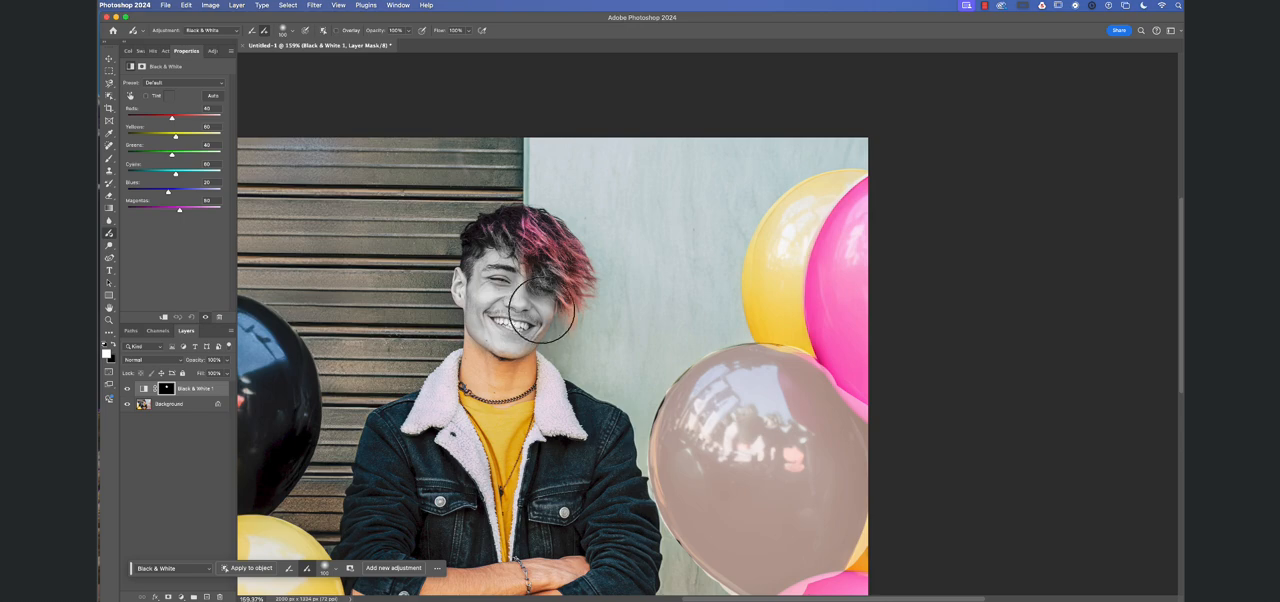
mouse_move(478, 366)
mouse_down()
mouse_move(468, 395)
mouse_move(520, 366)
mouse_move(511, 380)
mouse_move(493, 365)
mouse_move(510, 350)
mouse_move(521, 397)
mouse_up()
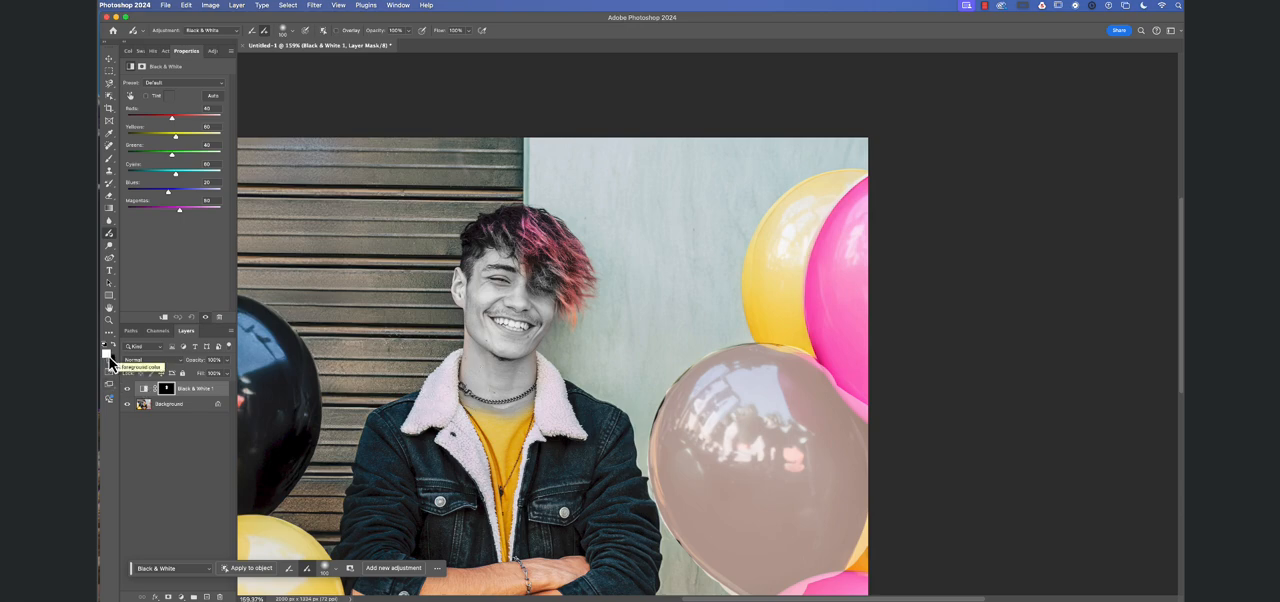
- Paint the Black & White adjustment away from the man's face, hair and neck with the Adjustment Brush set to subtract
scroll(114, 364, right, 1)
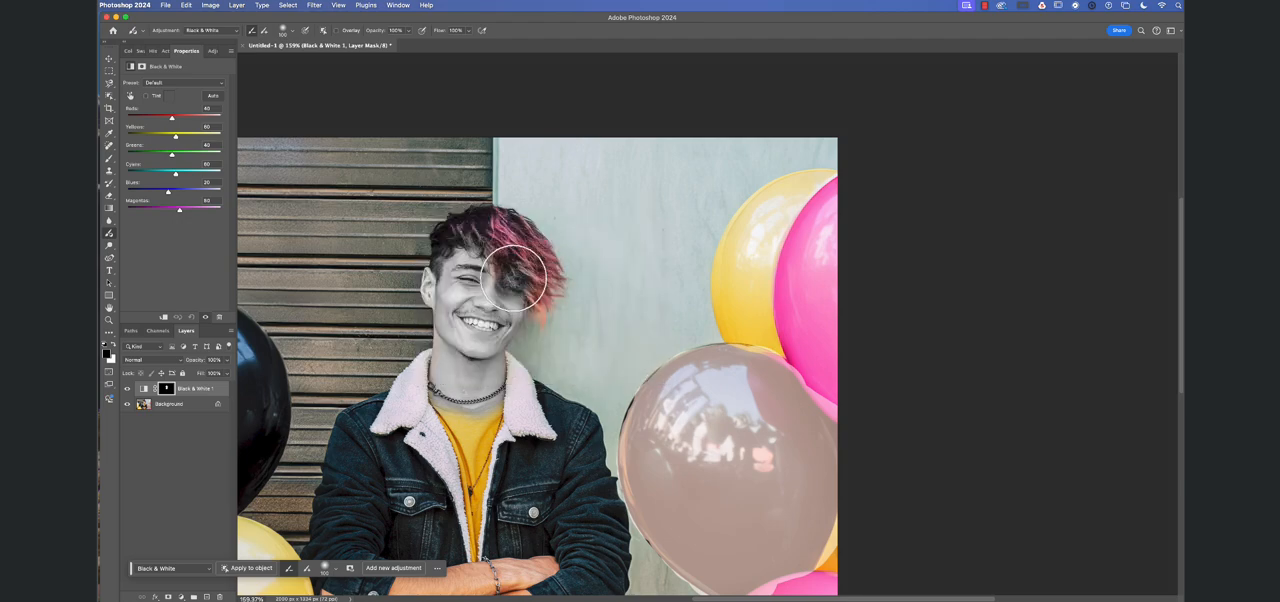
mouse_move(514, 279)
mouse_down()
mouse_move(480, 325)
mouse_move(523, 283)
mouse_move(498, 337)
mouse_move(476, 333)
mouse_move(480, 283)
mouse_move(481, 328)
mouse_move(455, 286)
mouse_move(463, 320)
mouse_move(418, 275)
mouse_up()
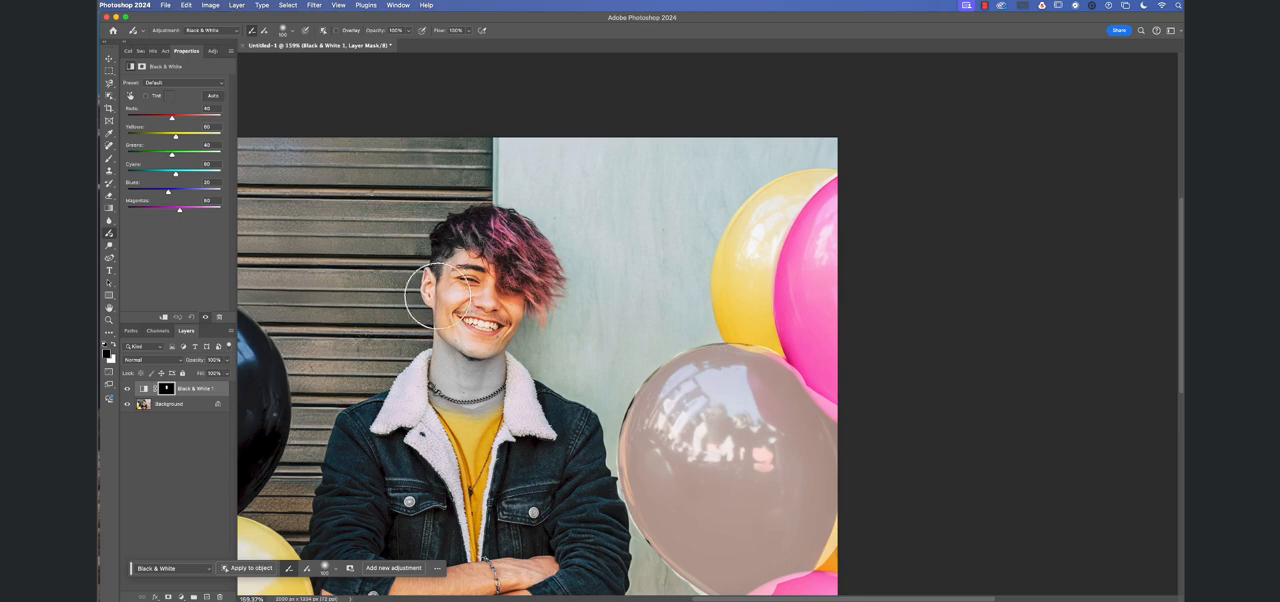
mouse_move(434, 396)
mouse_down()
mouse_move(461, 367)
mouse_move(470, 434)
mouse_move(483, 337)
mouse_move(486, 397)
mouse_up()
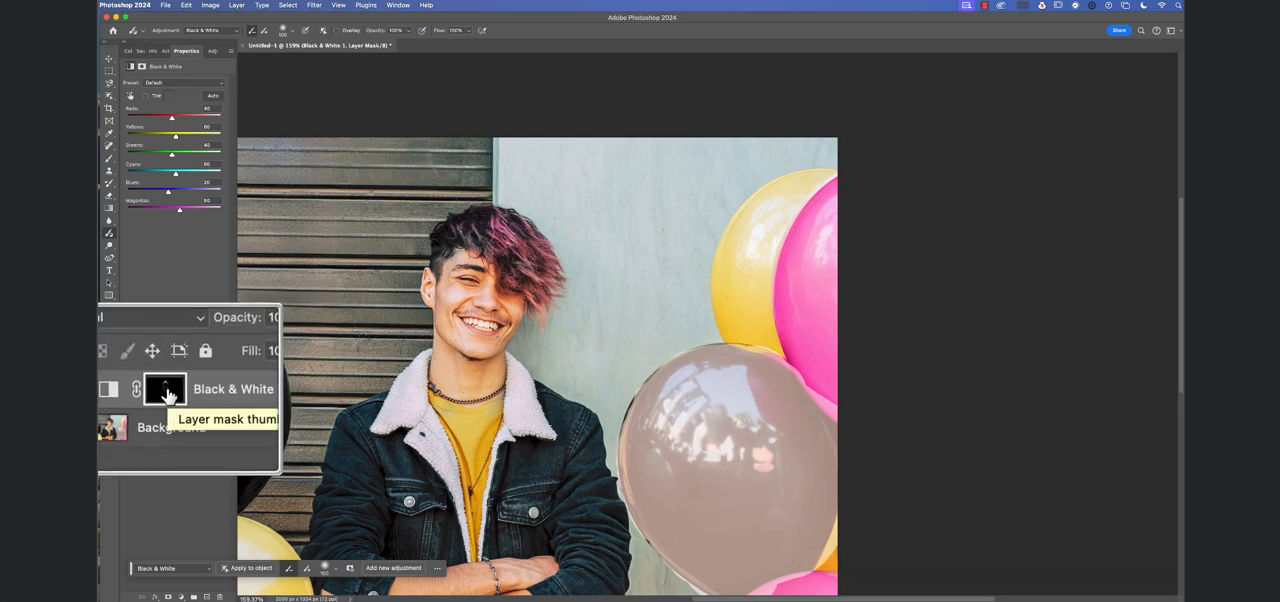
scroll(462, 265, right, 1)
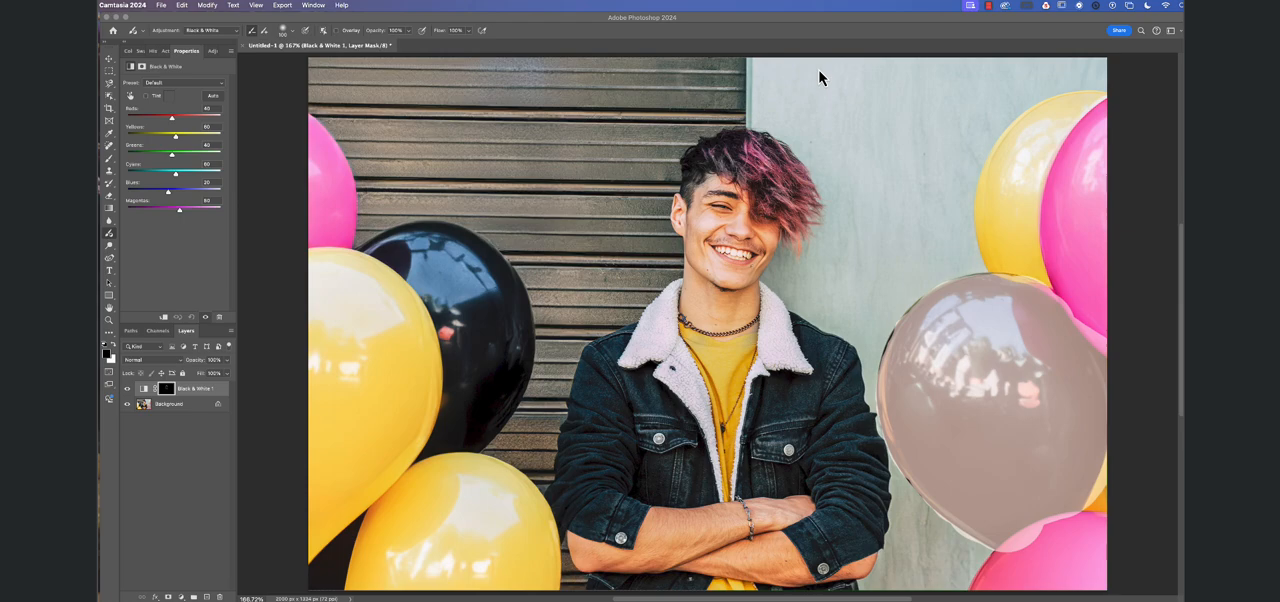
click(988, 7)
click(993, 28)
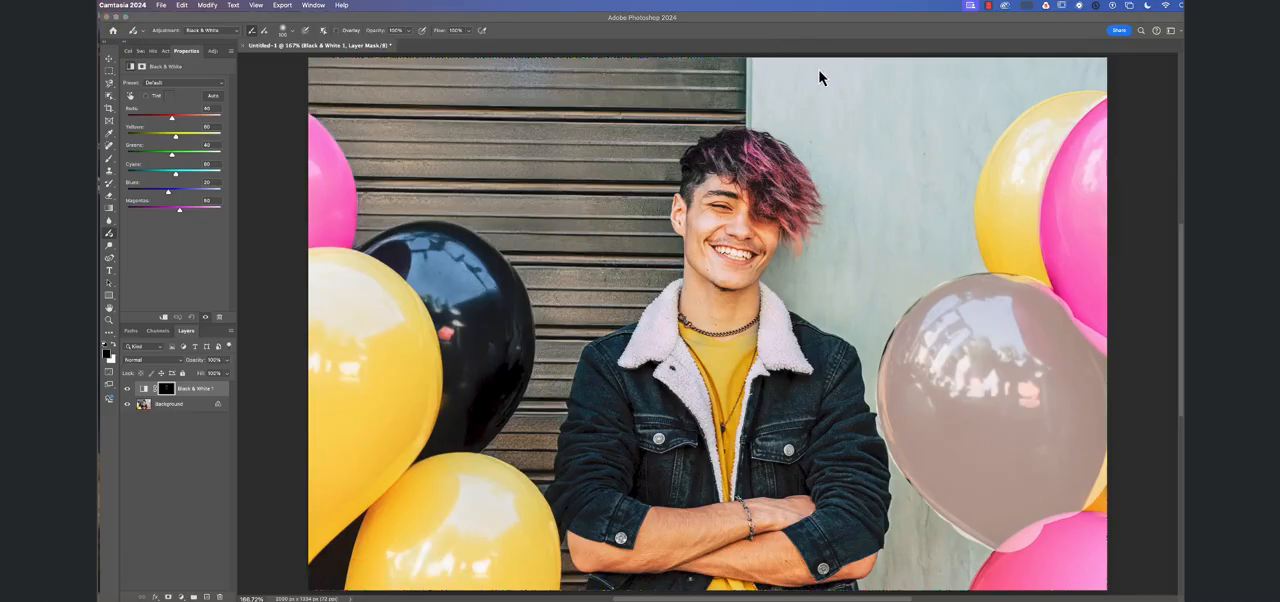